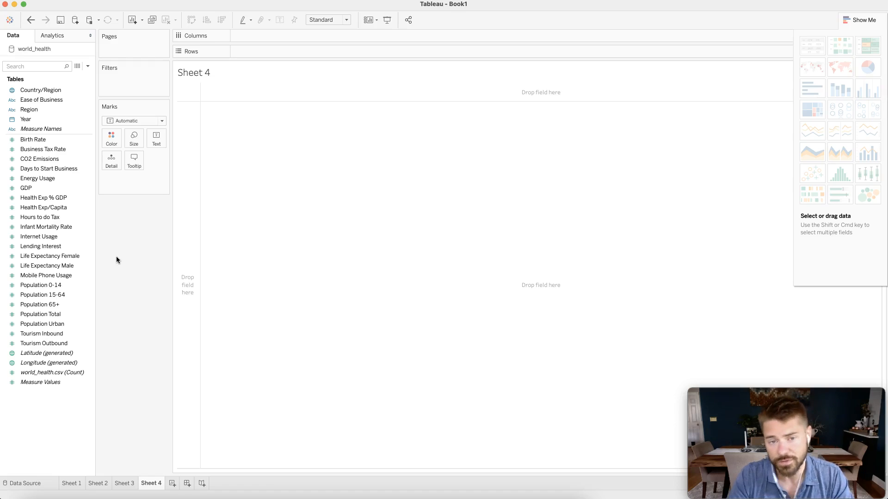
Plot Life Expectancy Female on the Rows of the blank Sheet 4 and convert the chart to a histogram
left_click(114, 251)
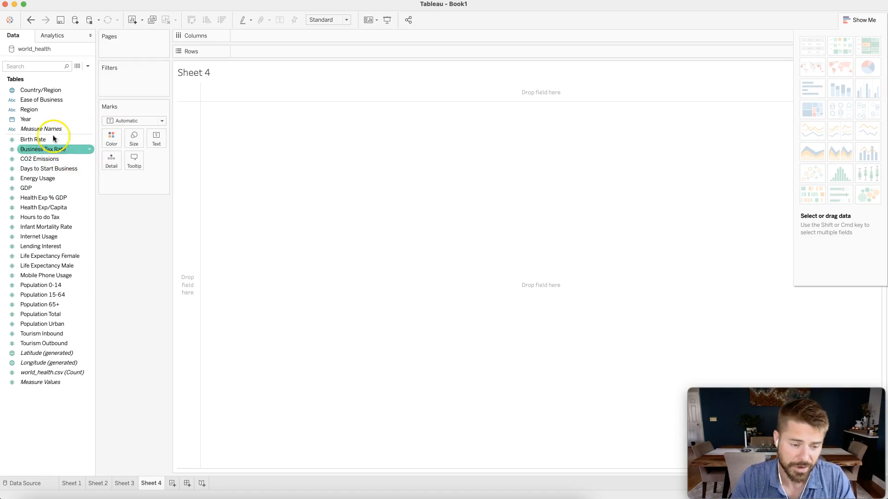
left_click_drag(65, 261, 313, 52)
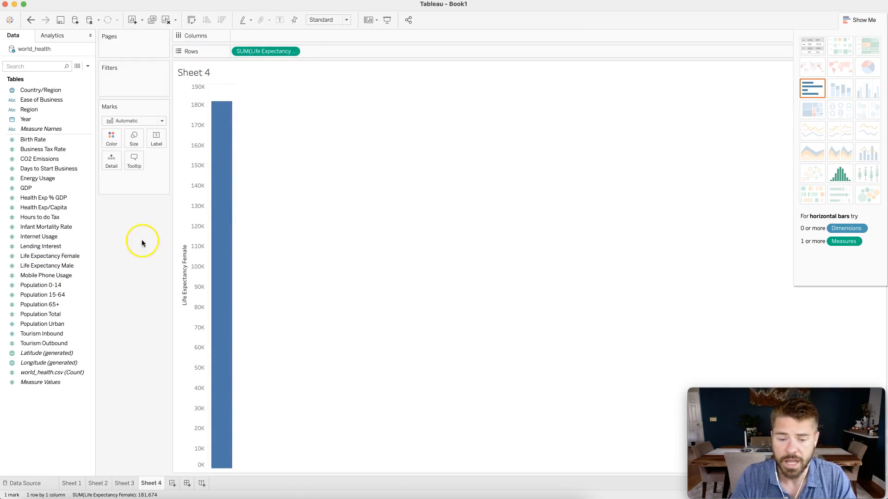
left_click(853, 21)
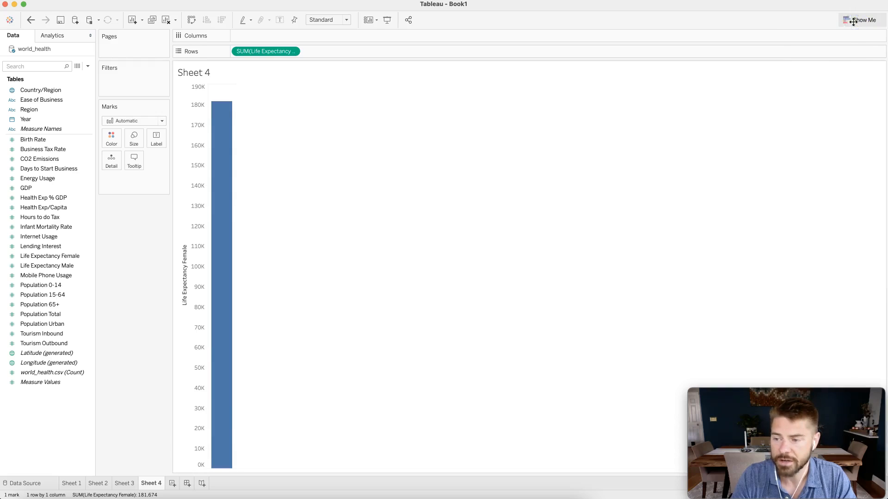
left_click(853, 21)
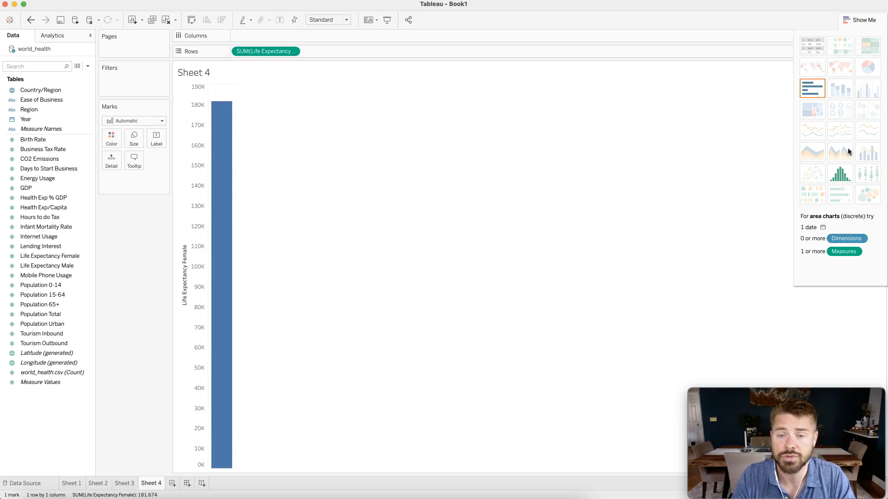
left_click(838, 178)
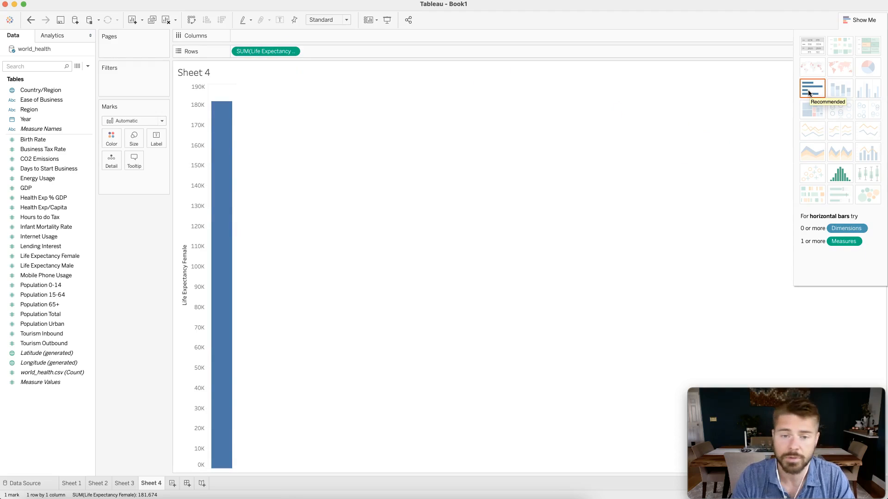
left_click(846, 179)
left_click(859, 20)
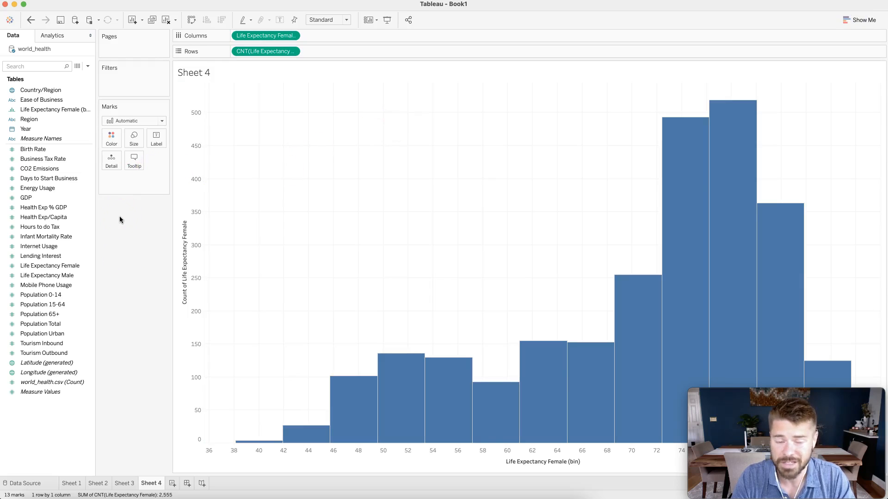
Examine the histogram's bin axis and the count aggregation options of Life Expectancy Female on Rows
left_click(72, 111)
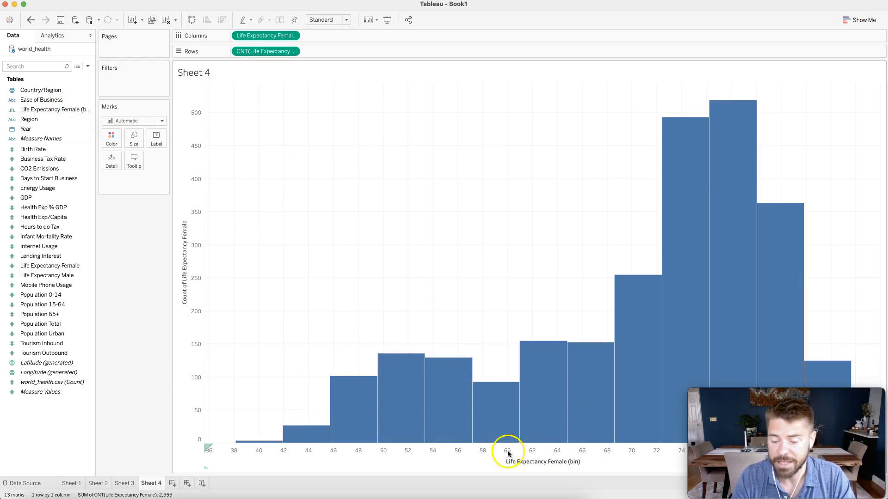
left_click(431, 460)
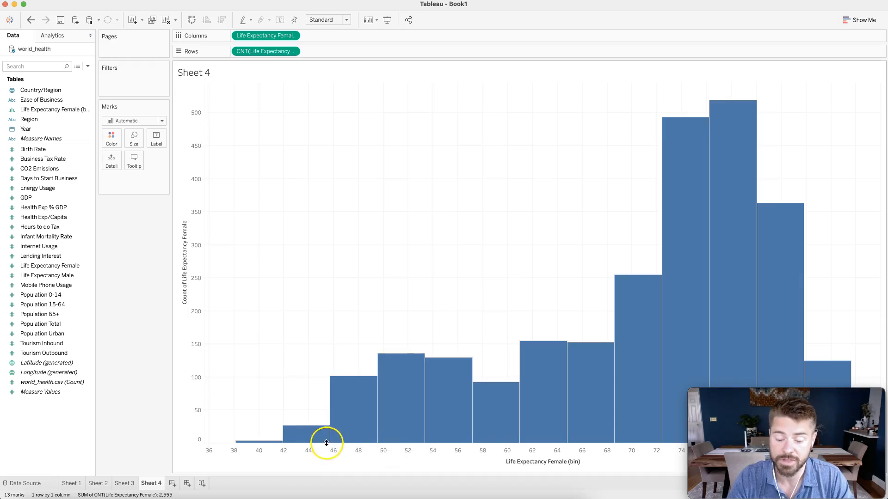
mouse_move(377, 444)
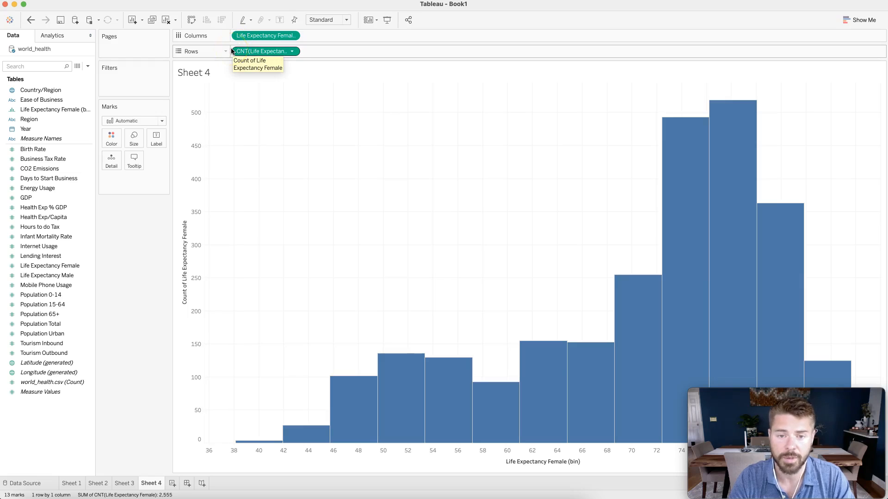
left_click(292, 52)
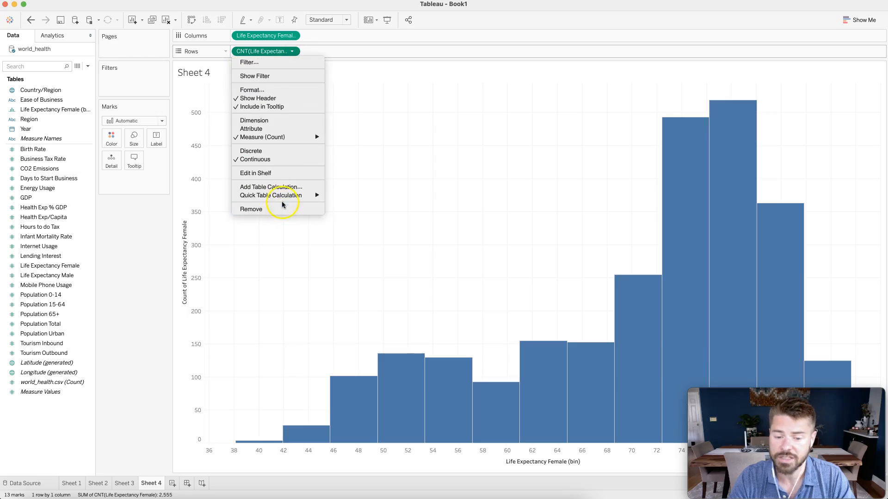
mouse_move(282, 196)
left_click(140, 204)
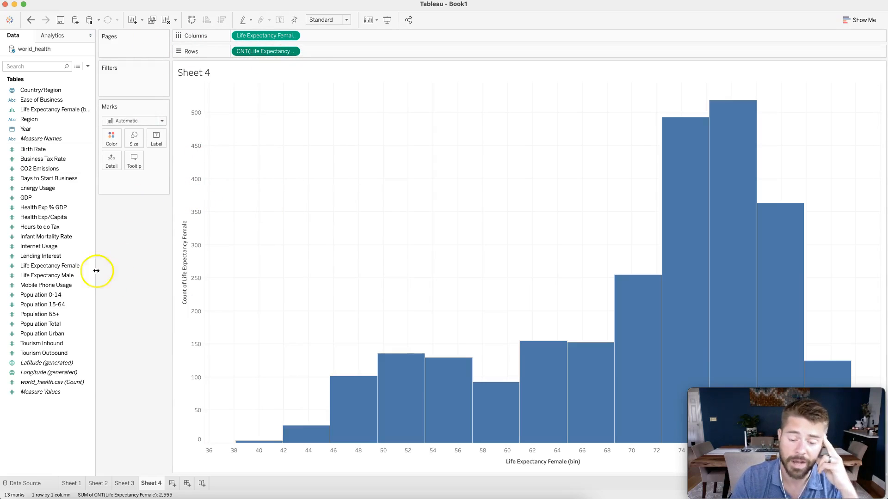
mouse_move(440, 386)
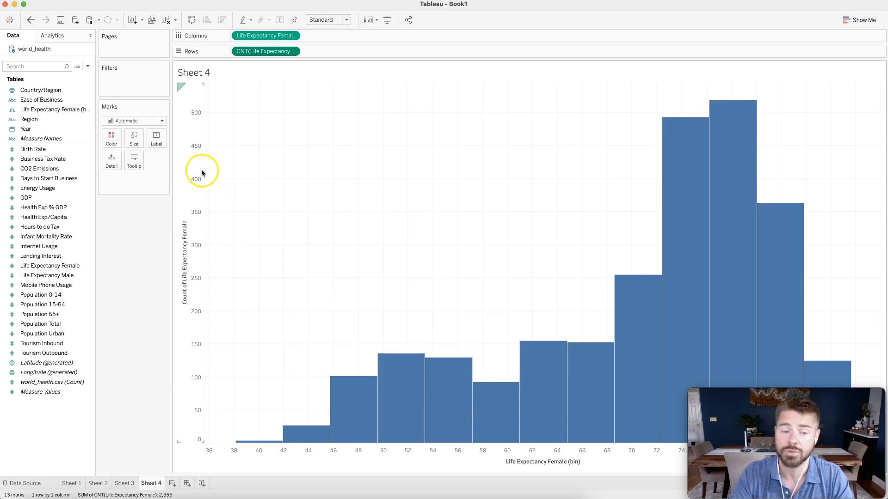
Set the bin size of the Life Expectancy Female (bin) field to 1
left_click(57, 110)
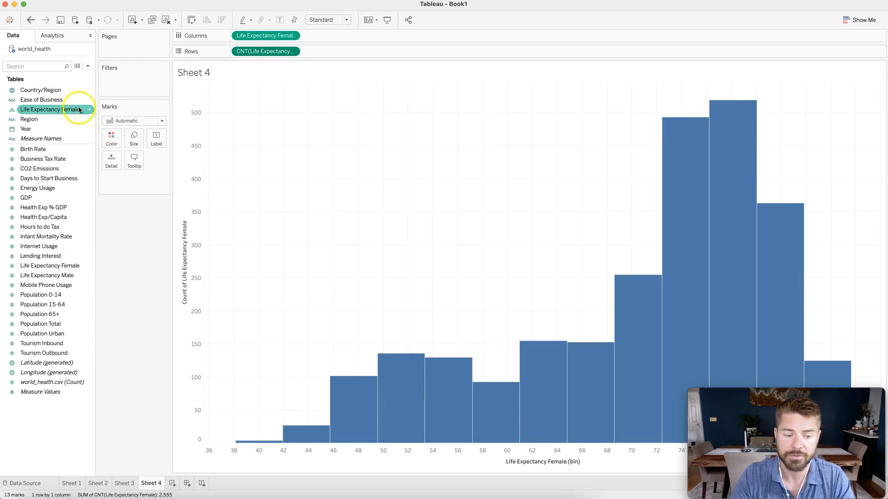
left_click(20, 90)
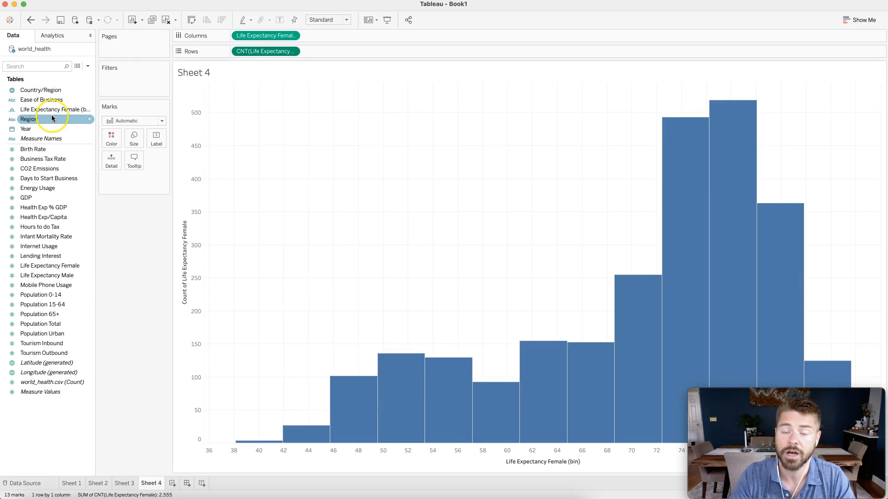
left_click(65, 110)
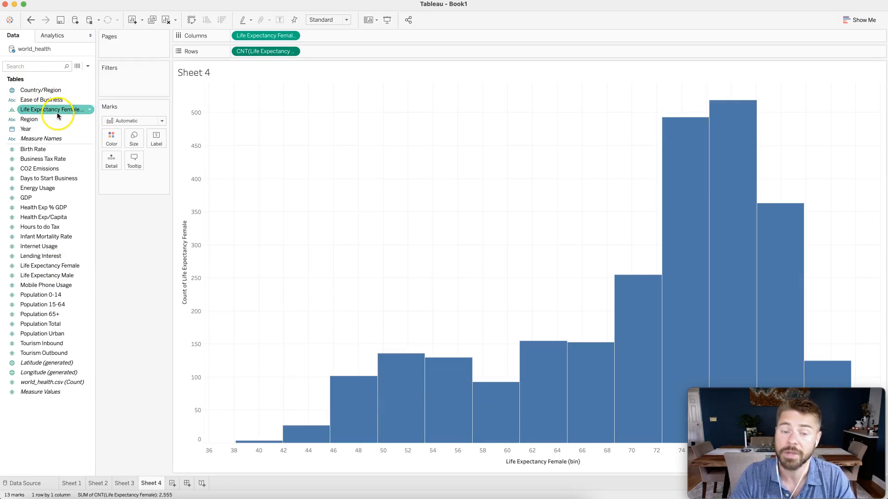
right_click(90, 112)
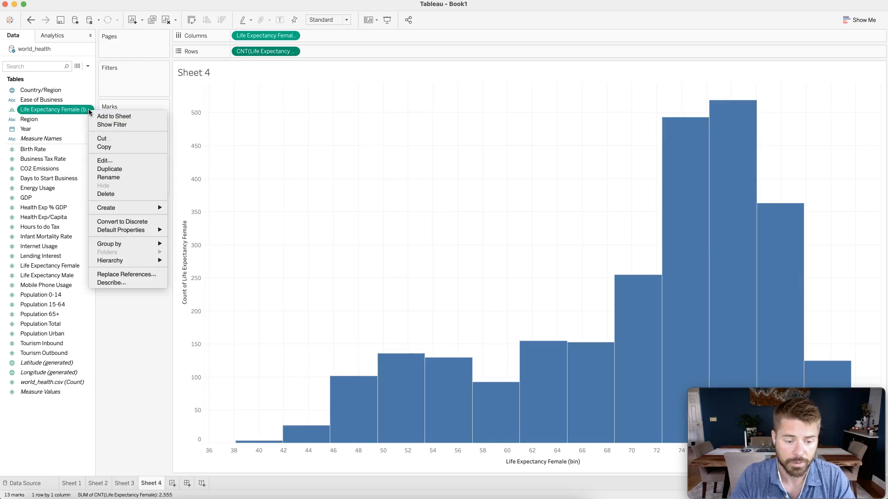
left_click(112, 160)
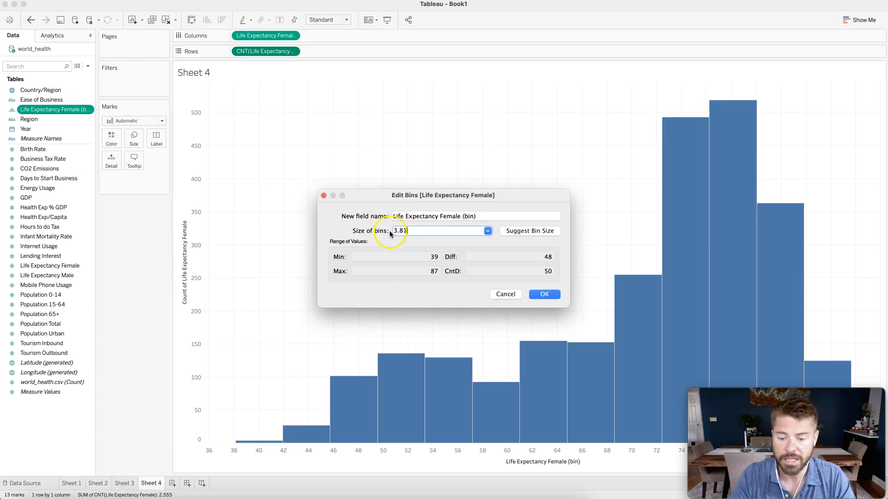
left_click(420, 231)
left_click_drag(420, 230, 376, 231)
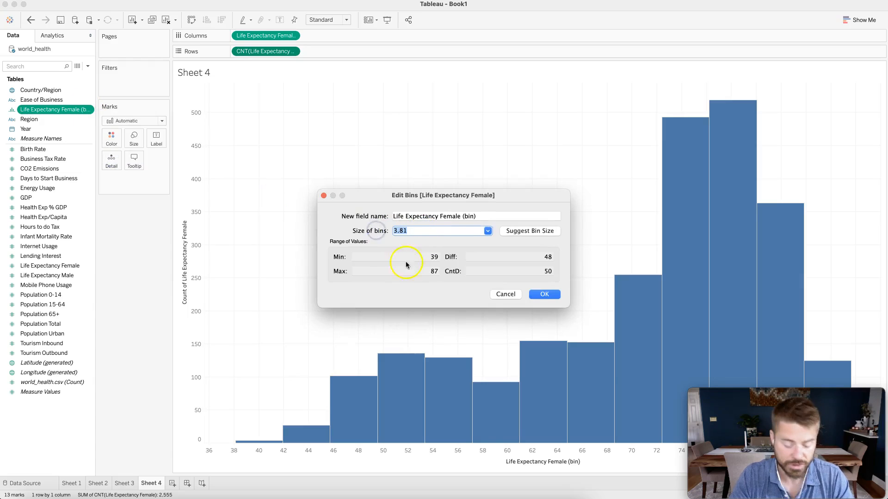
type("1")
left_click(544, 294)
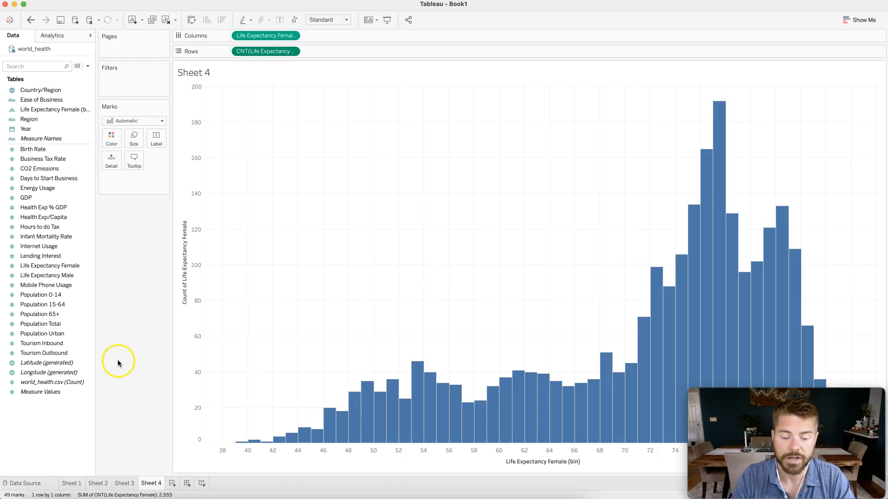
Create a new worksheet with Life Expectancy Female on Rows and Country/Region as the marks' detail
left_click(172, 484)
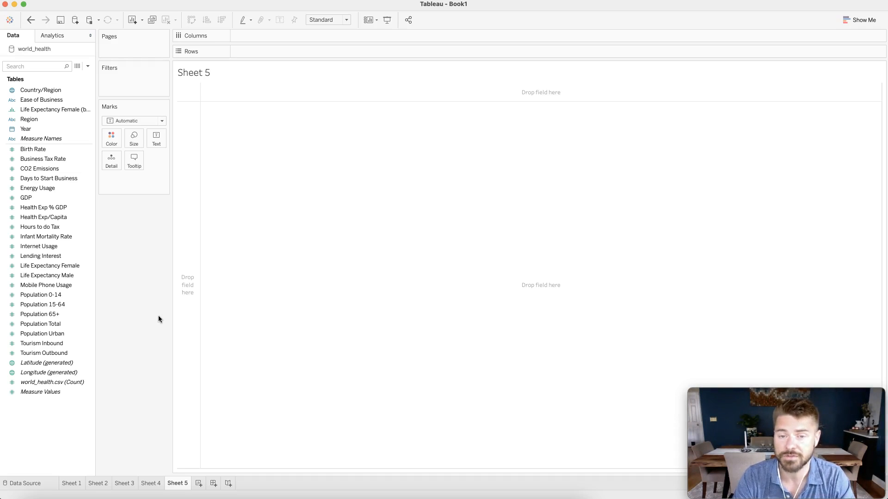
left_click_drag(74, 266, 295, 46)
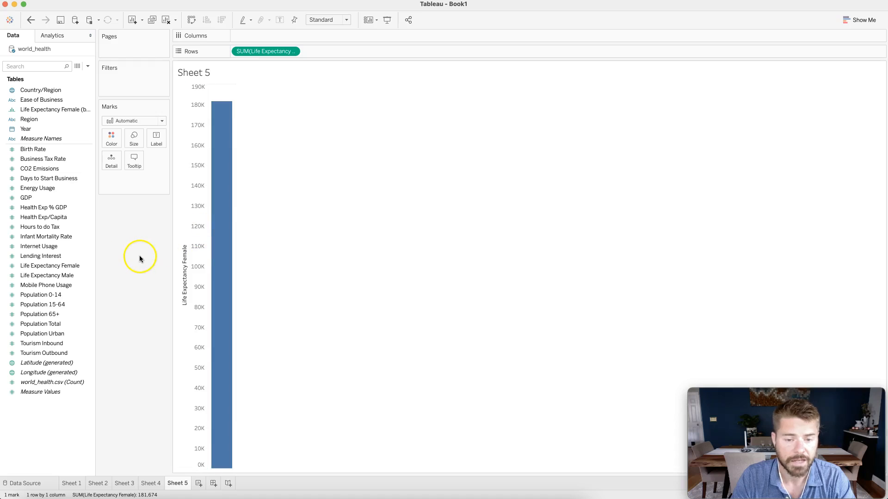
left_click(858, 20)
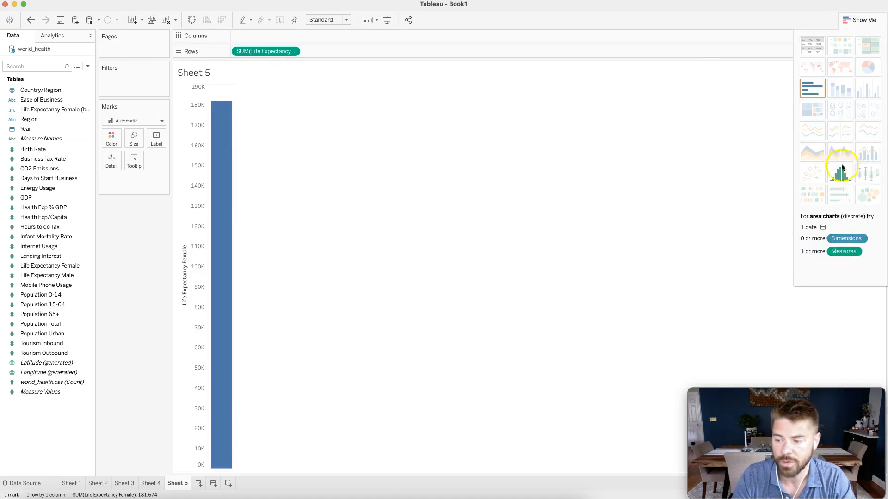
left_click(849, 20)
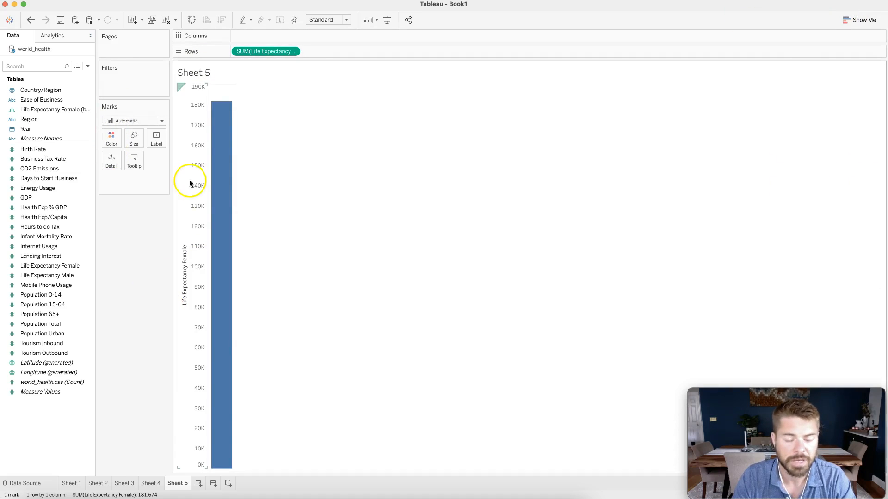
left_click_drag(36, 96, 111, 158)
left_click(117, 308)
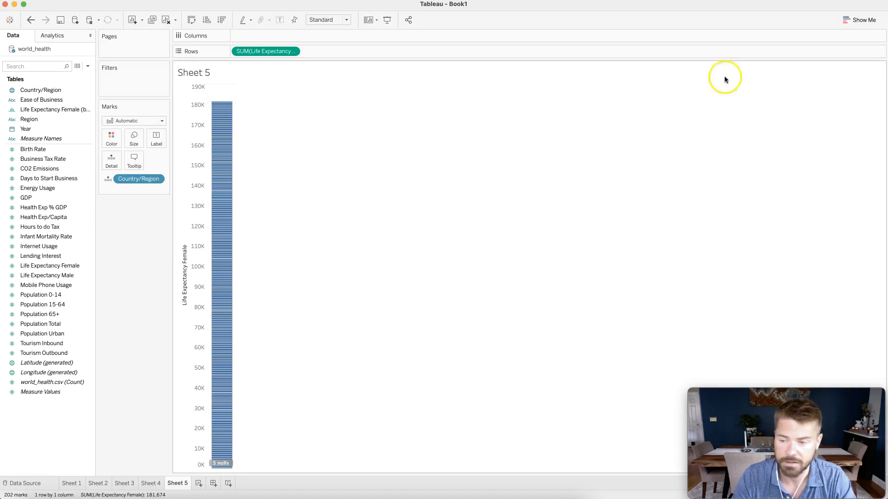
Convert the stacked Life Expectancy Female bar into a box-and-whisker plot
left_click(851, 22)
left_click(869, 171)
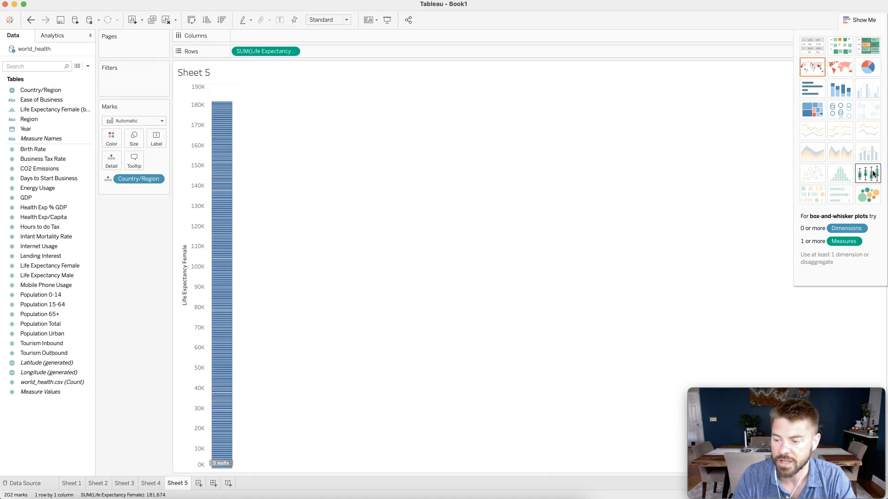
left_click(873, 174)
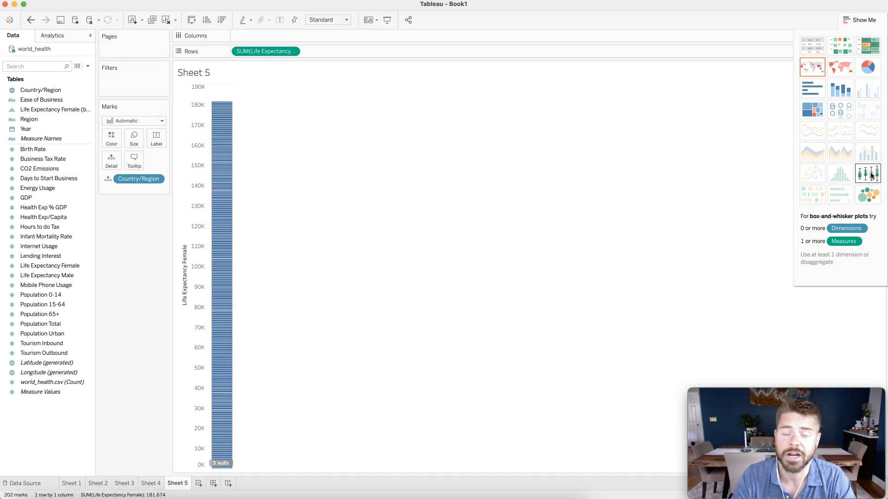
left_click(871, 174)
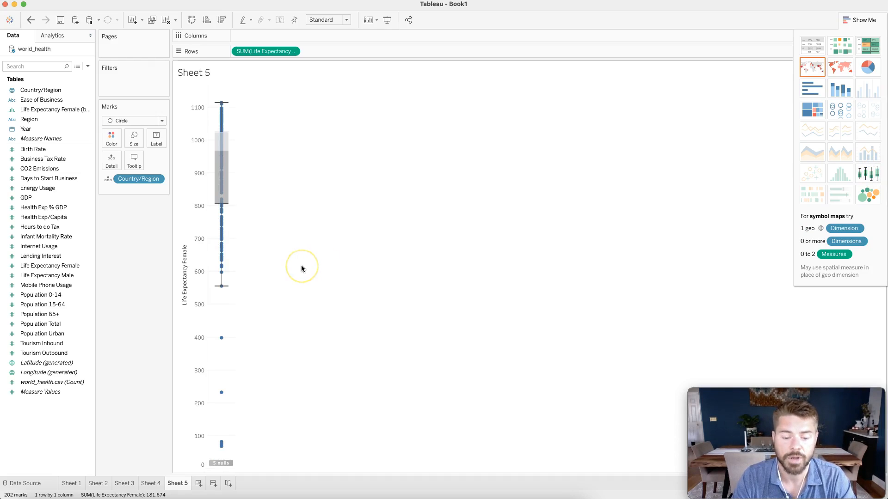
left_click(286, 154)
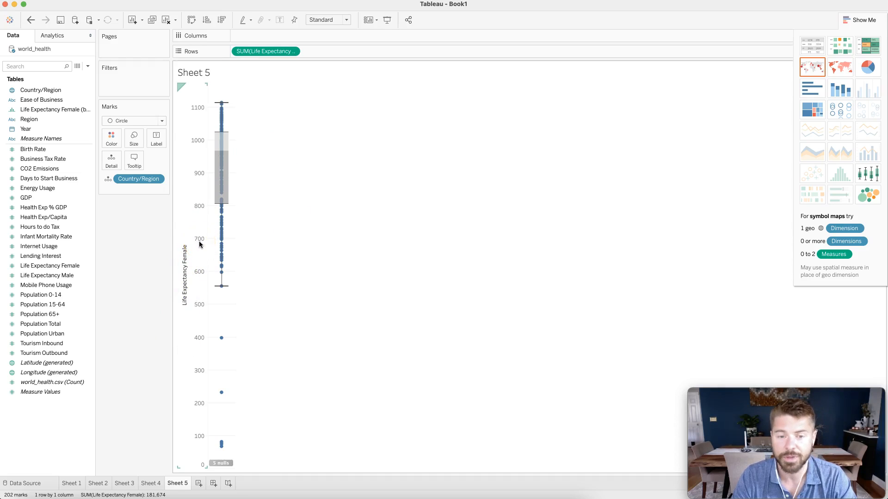
Change the aggregation of Life Expectancy Female on Rows to Average
left_click(292, 52)
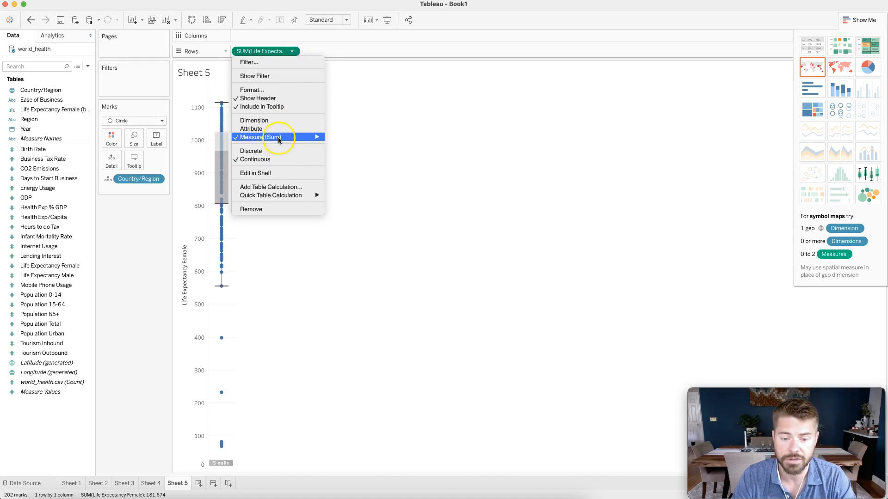
mouse_move(319, 138)
left_click(345, 147)
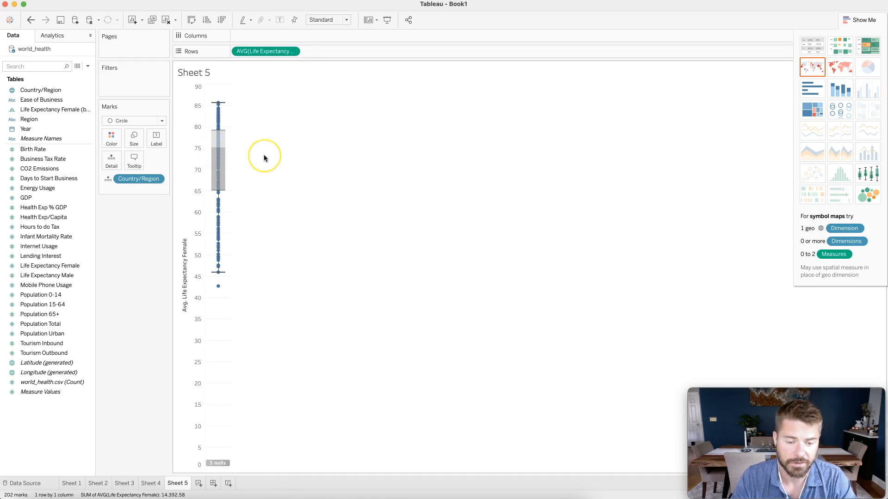
Inspect the box plot's hinges, median and whiskers, and the country outlier below the lower whisker
left_click(222, 151)
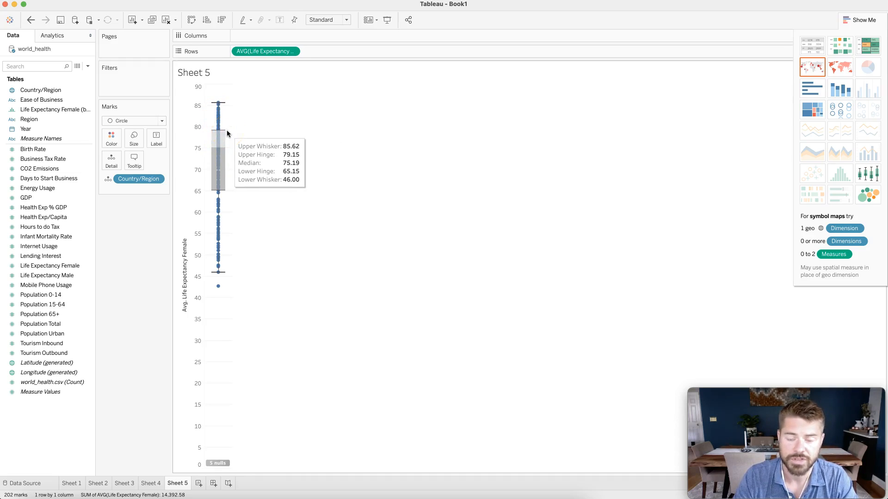
left_click(223, 191)
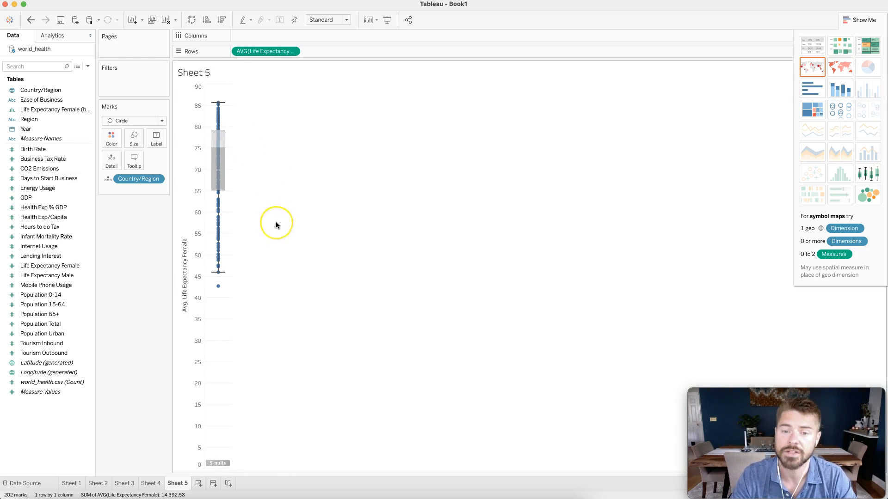
mouse_move(219, 287)
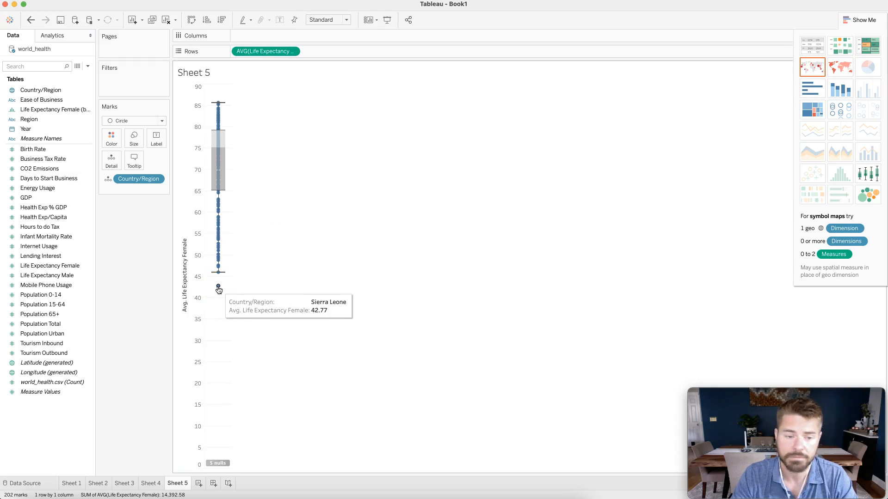
left_click(219, 287)
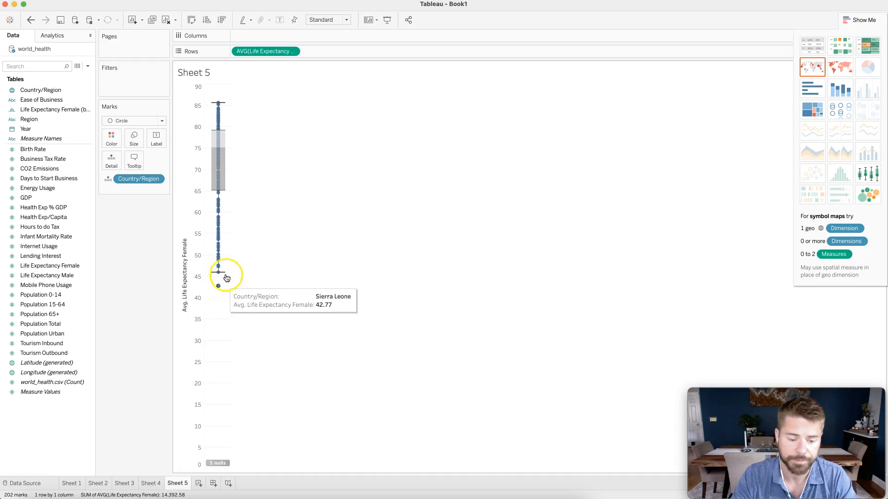
left_click(220, 104)
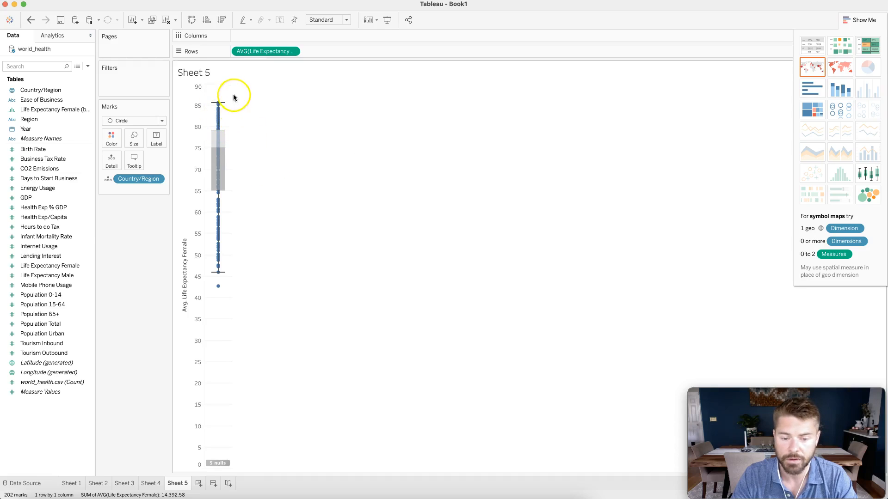
Split the Life Expectancy Female box plot by Region on Columns to compare the regions, and remove Region again
mouse_move(219, 262)
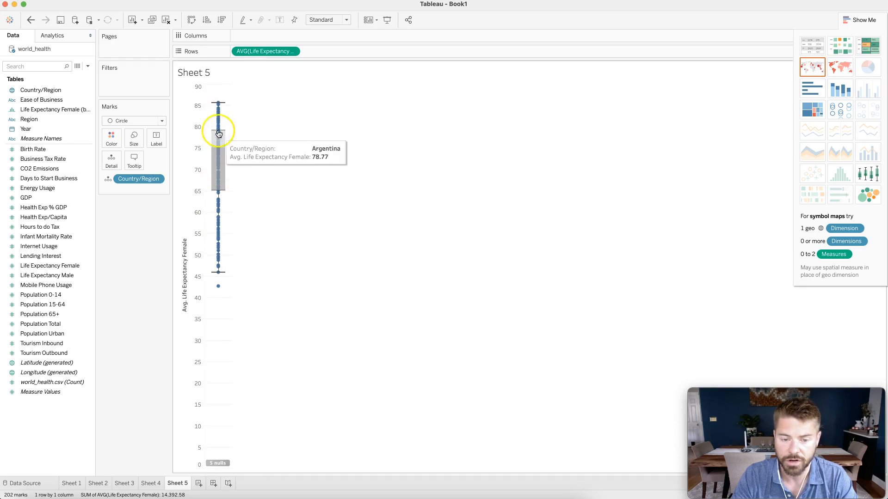
mouse_move(217, 151)
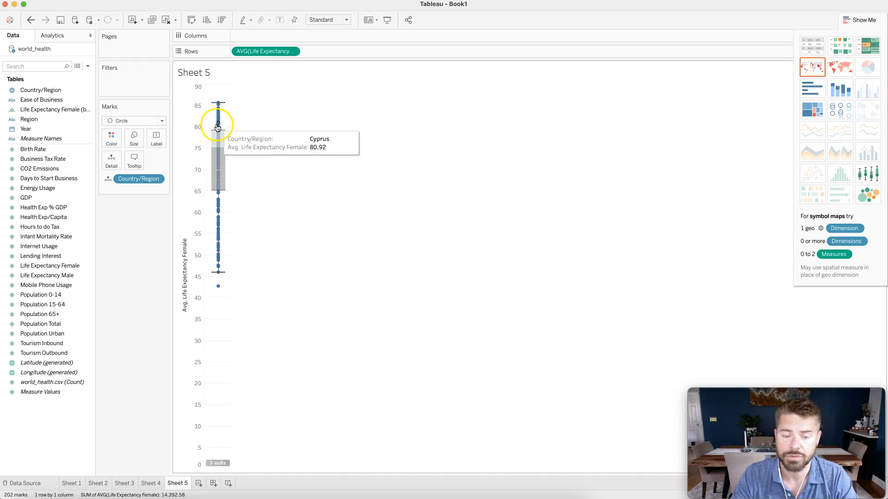
mouse_move(223, 106)
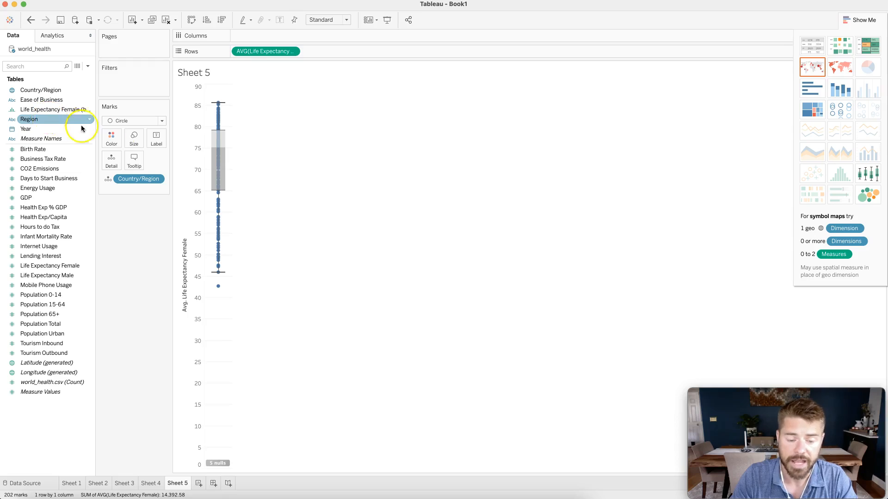
left_click_drag(38, 121, 255, 40)
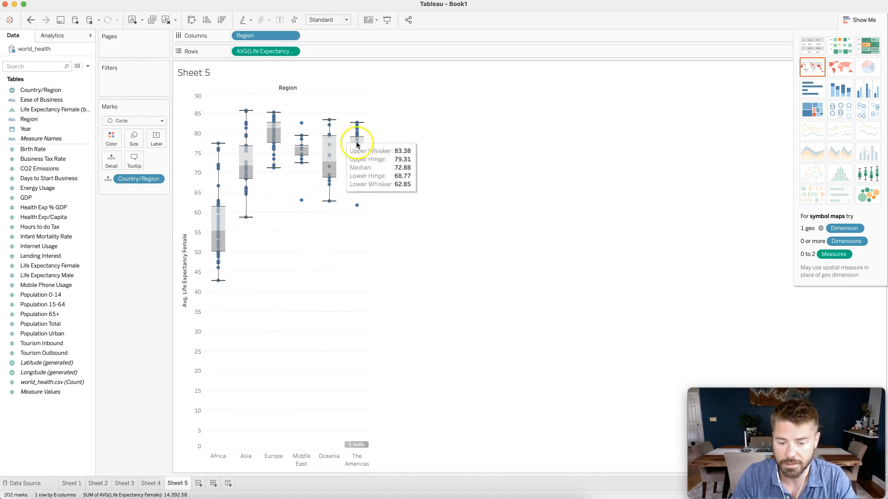
left_click(293, 37)
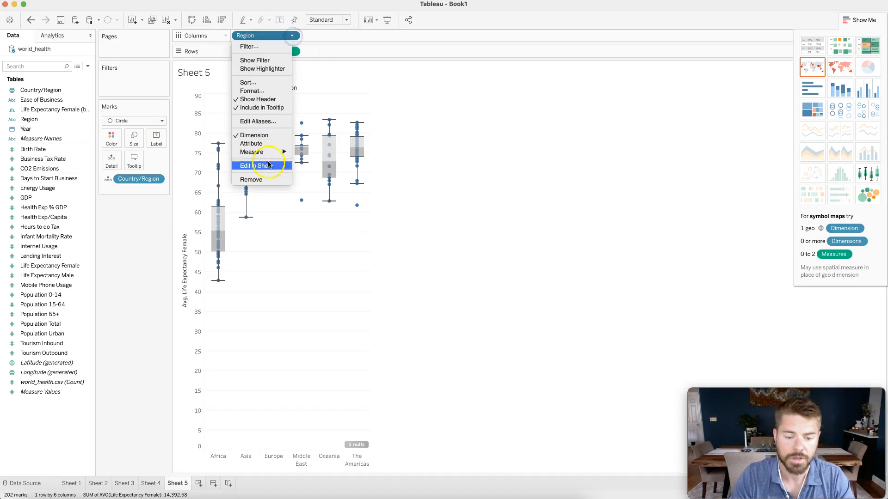
left_click(258, 180)
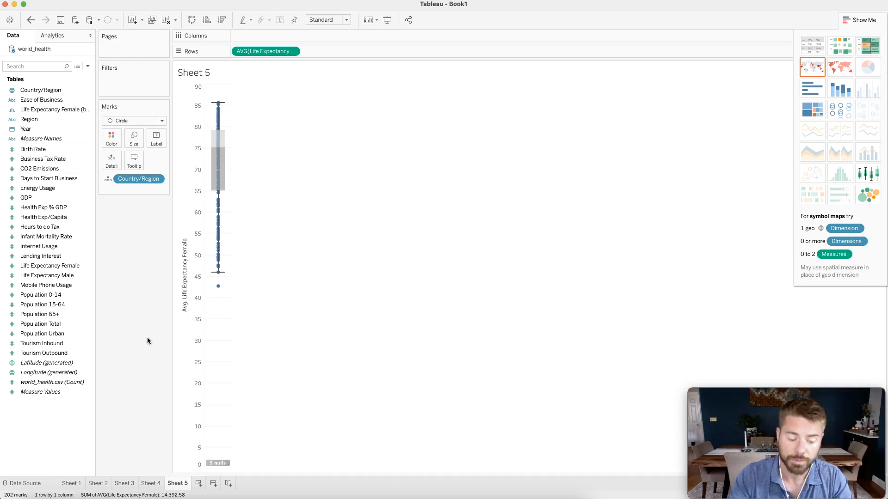
Create a new worksheet plotting Life Expectancy Female on Rows against Birth Rate on Columns, with Country/Region as the marks' detail
left_click(198, 483)
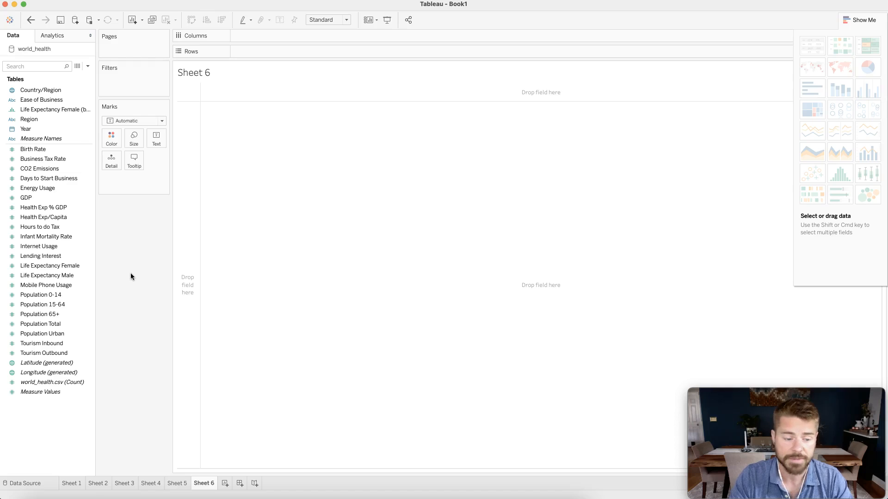
left_click(60, 218)
left_click_drag(84, 266, 274, 50)
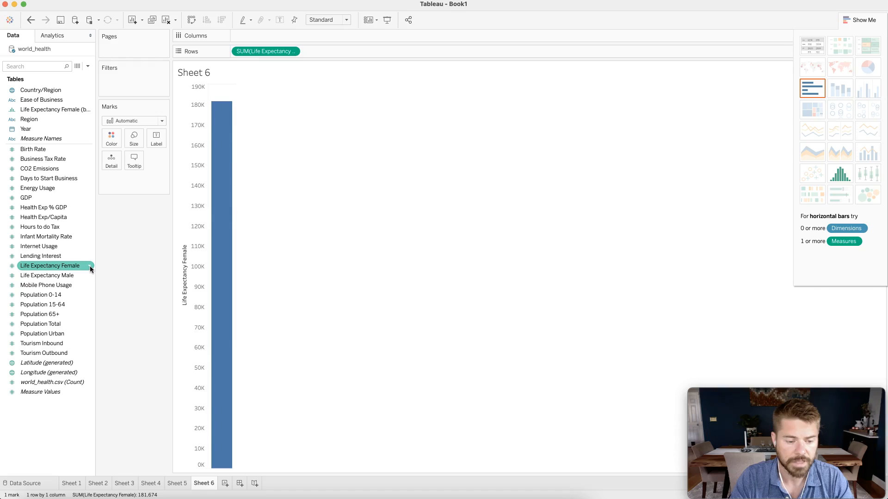
left_click_drag(75, 149, 279, 36)
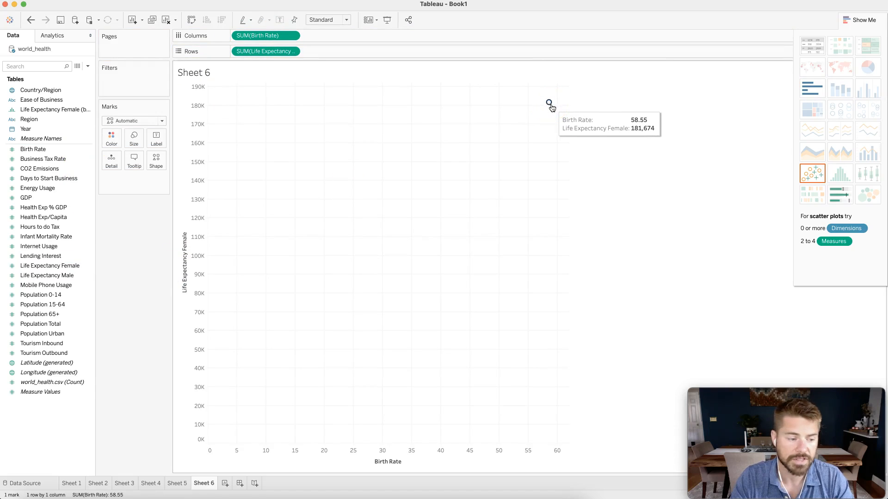
left_click_drag(41, 90, 113, 159)
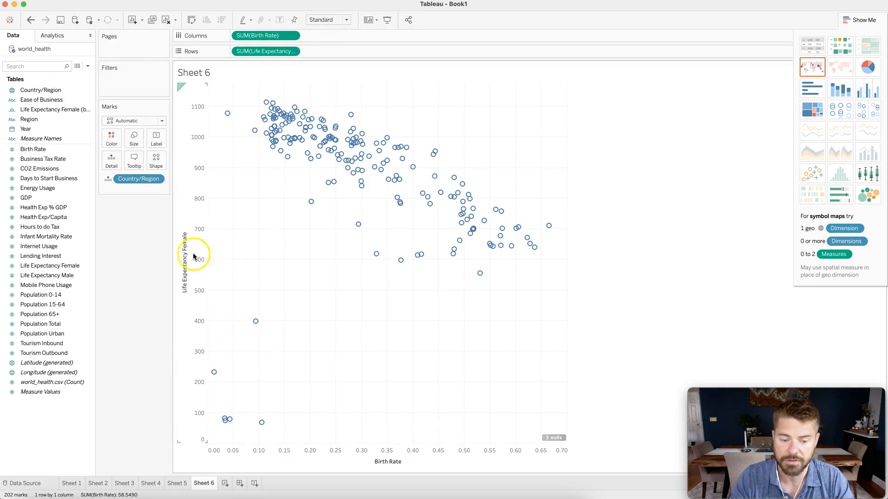
Change the aggregation of both Birth Rate and Life Expectancy Female to Average, and hide the Show Me chart suggestions
left_click(291, 35)
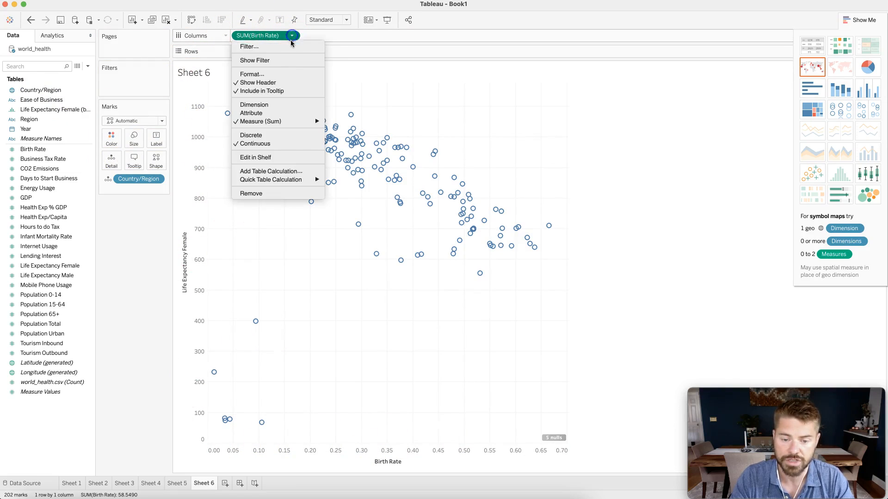
mouse_move(278, 121)
left_click(337, 130)
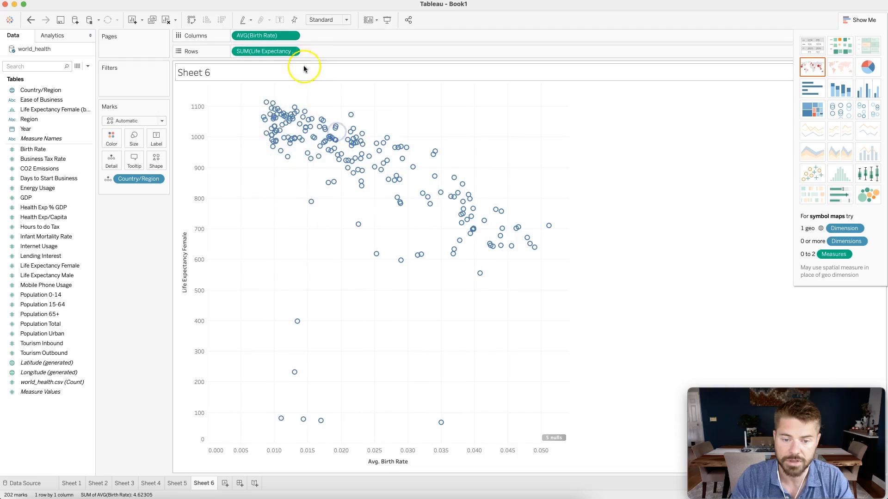
left_click(291, 51)
mouse_move(297, 136)
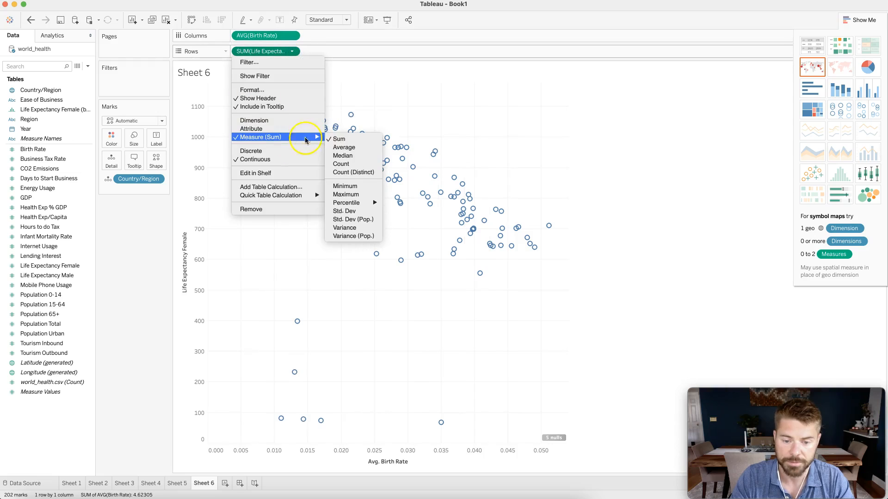
left_click(350, 148)
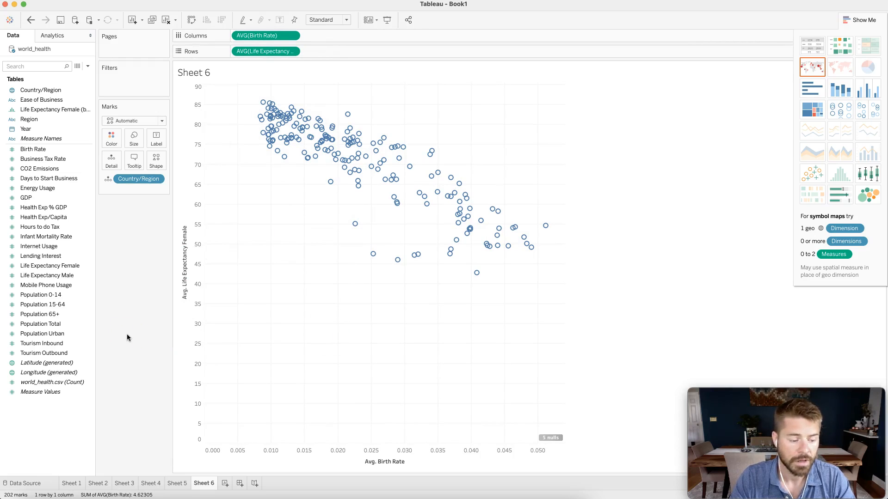
mouse_move(269, 141)
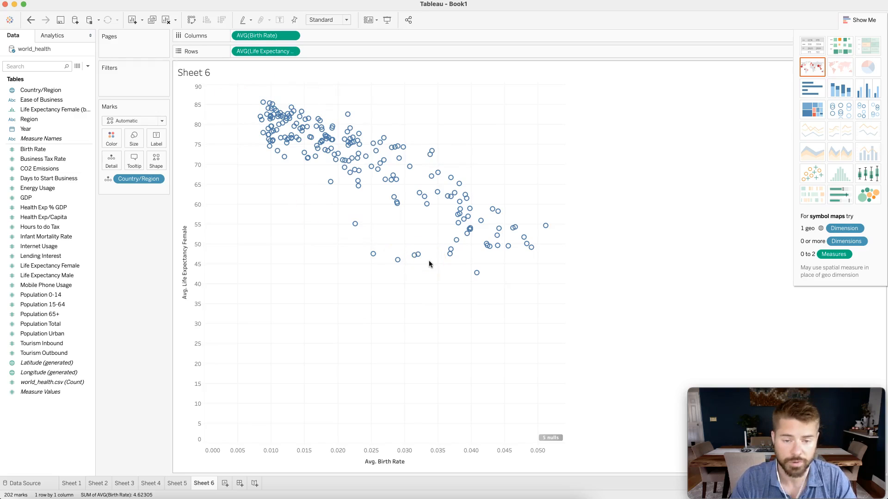
left_click(852, 18)
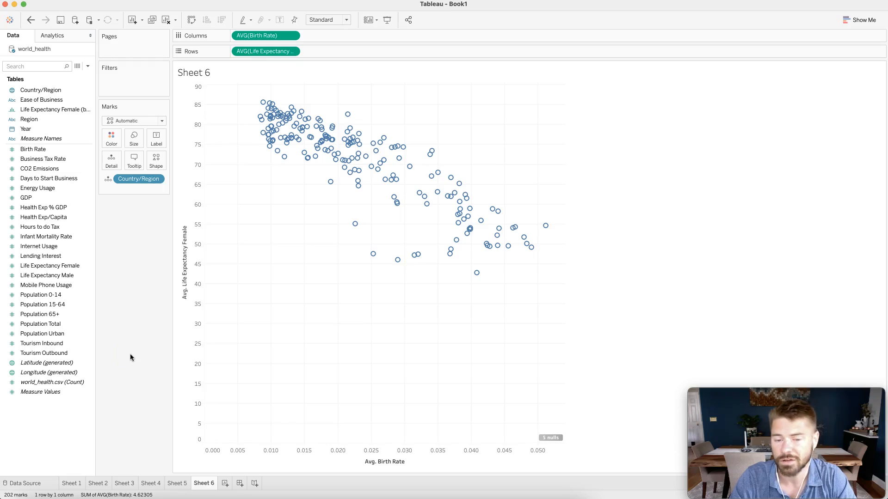
Change the mark type of the birth rate and life expectancy scatter plot to Density
mouse_move(286, 119)
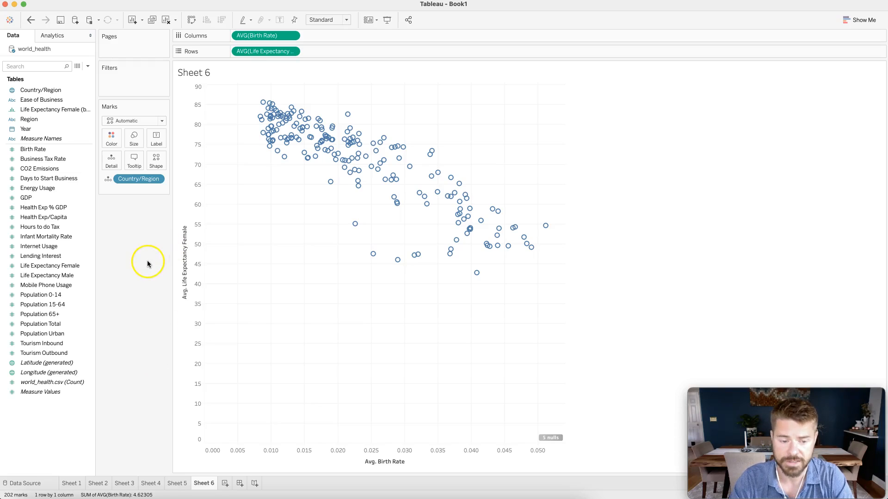
left_click(160, 120)
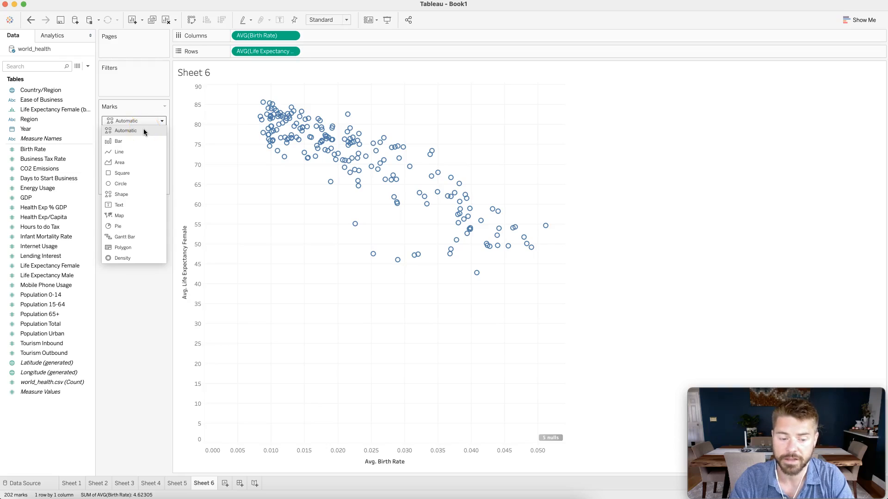
left_click(137, 259)
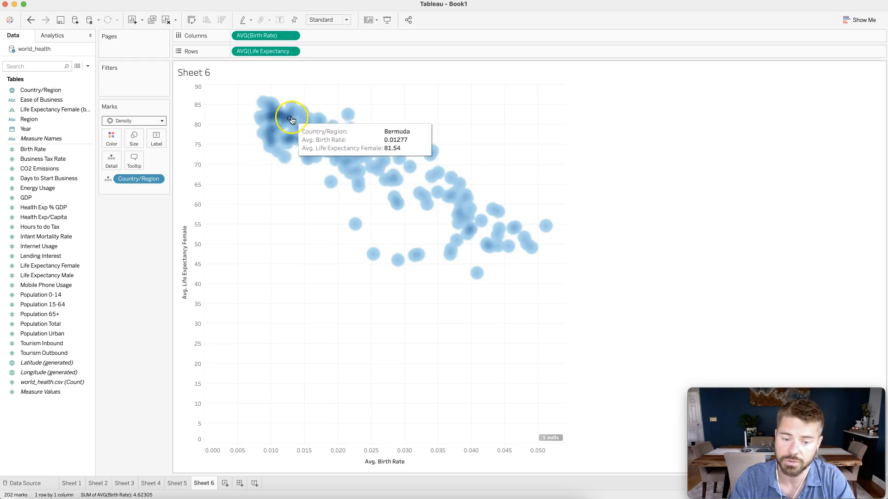
left_click(161, 179)
left_click(164, 179)
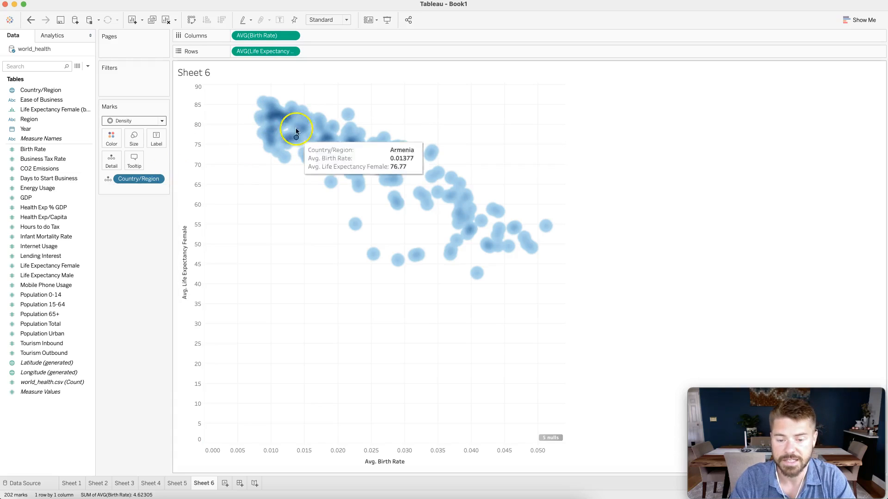